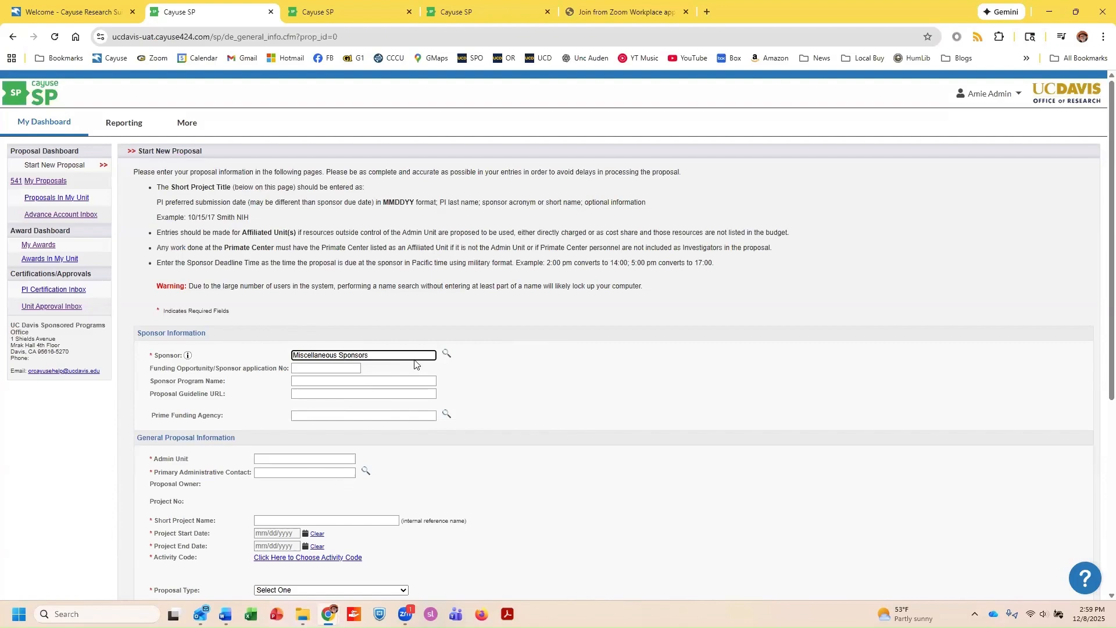
Switch to the filled-in proposal record and view the available activity codes under its General Proposal Information.
{"action": "left_click", "coordinate": [359, 6]}
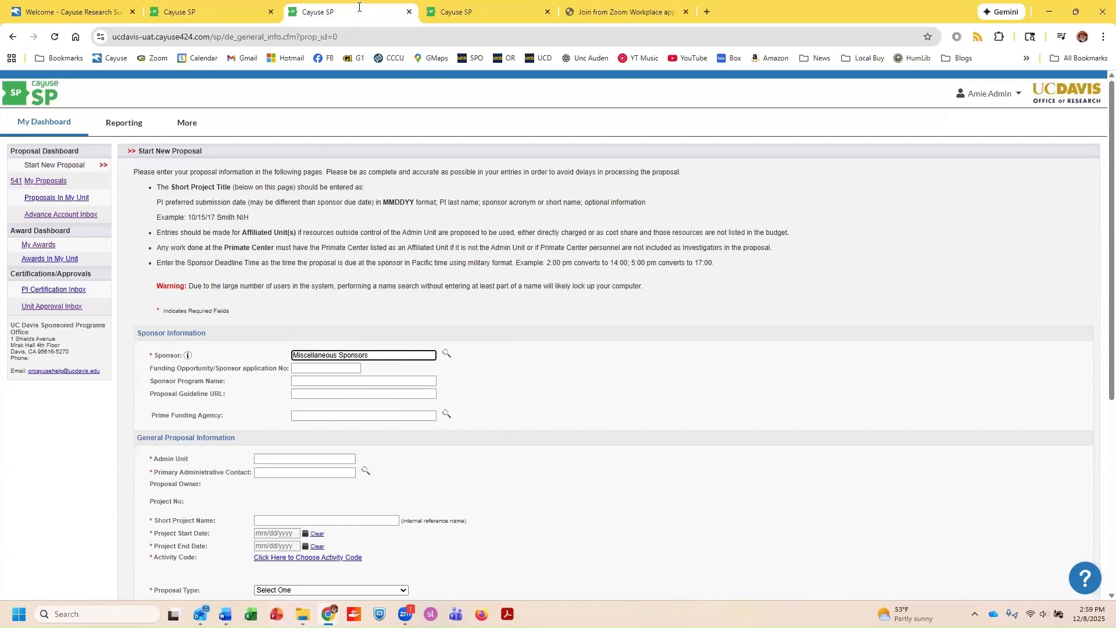
{"action": "left_click", "coordinate": [457, 13]}
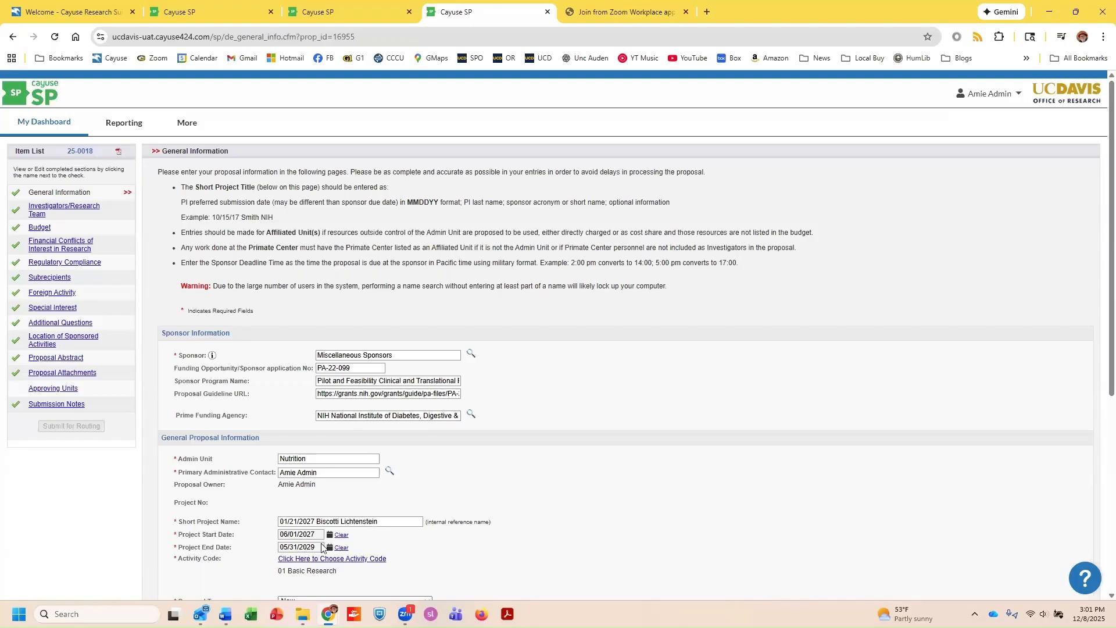
{"action": "scroll", "coordinate": [321, 547], "scroll_direction": "down", "scroll_amount": 3}
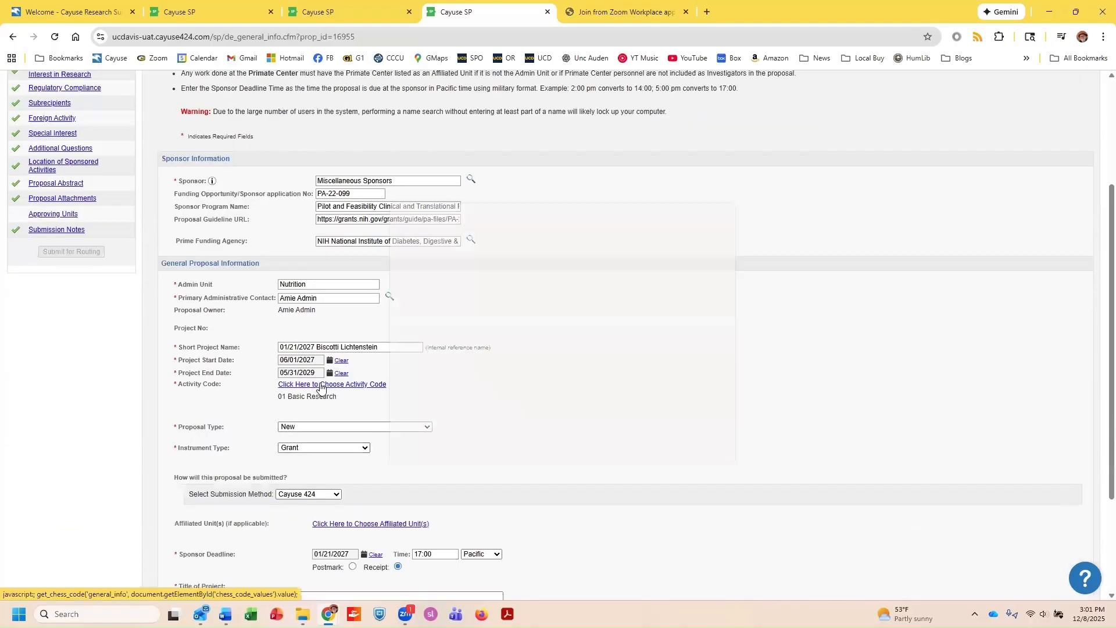
{"action": "left_click", "coordinate": [319, 384]}
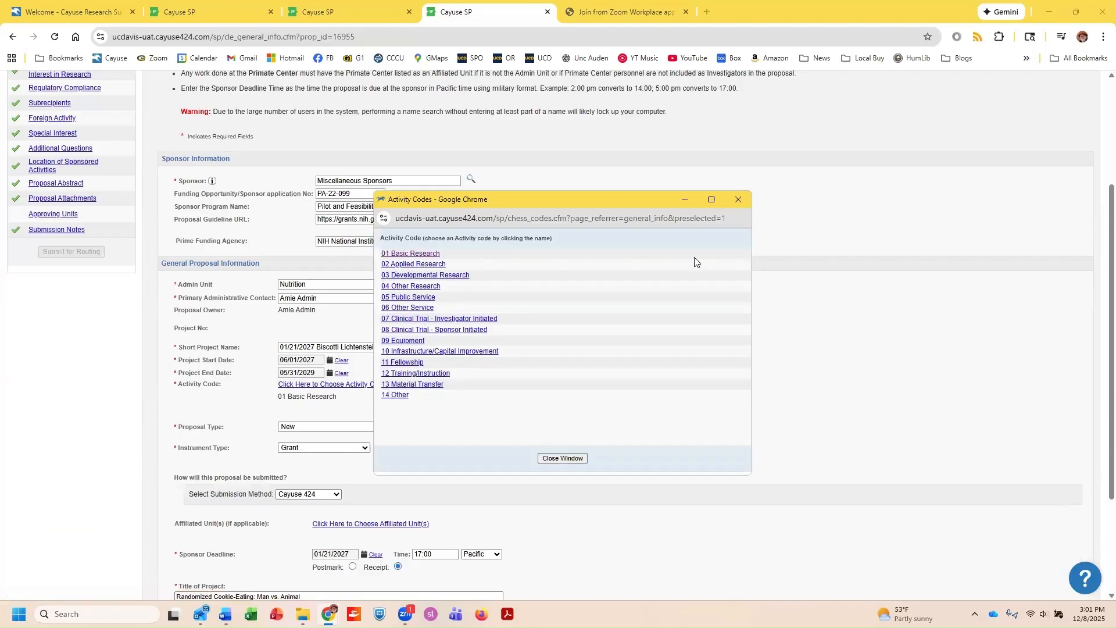
{"action": "left_click", "coordinate": [738, 200]}
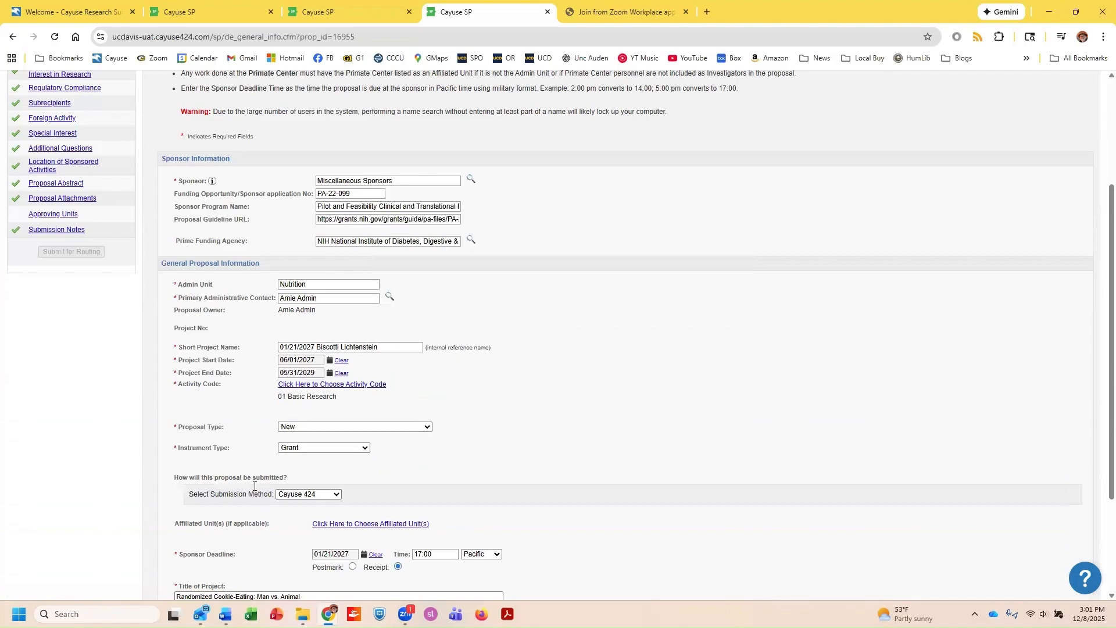
Review the submission method options, sponsor deadline, project title and proposal pairing choices on the General Information page.
{"action": "left_click", "coordinate": [336, 495]}
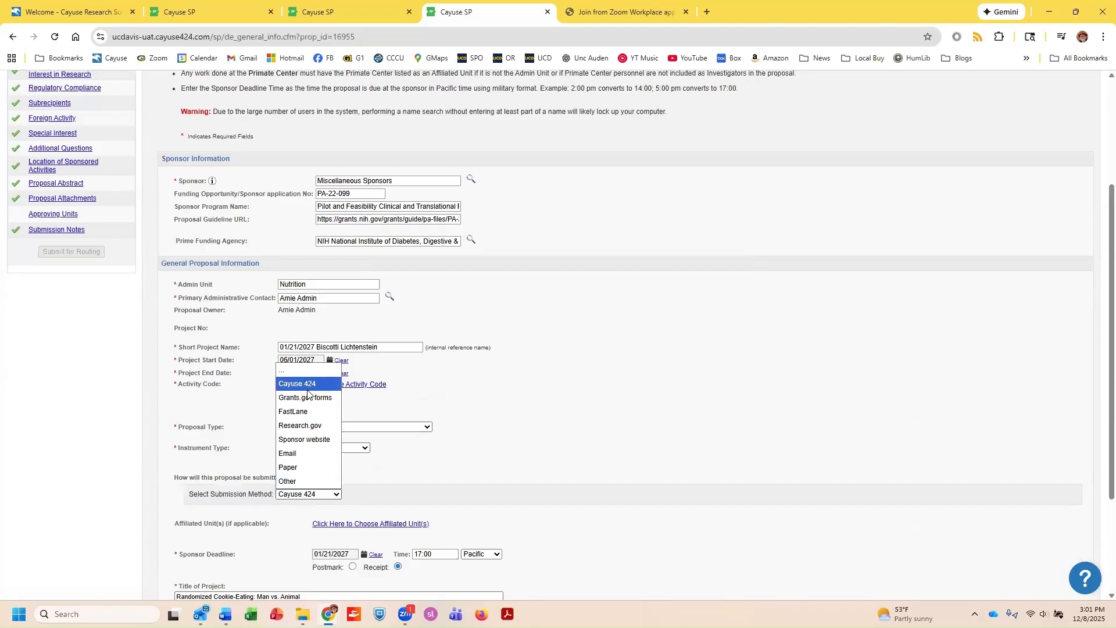
{"action": "left_click", "coordinate": [498, 423]}
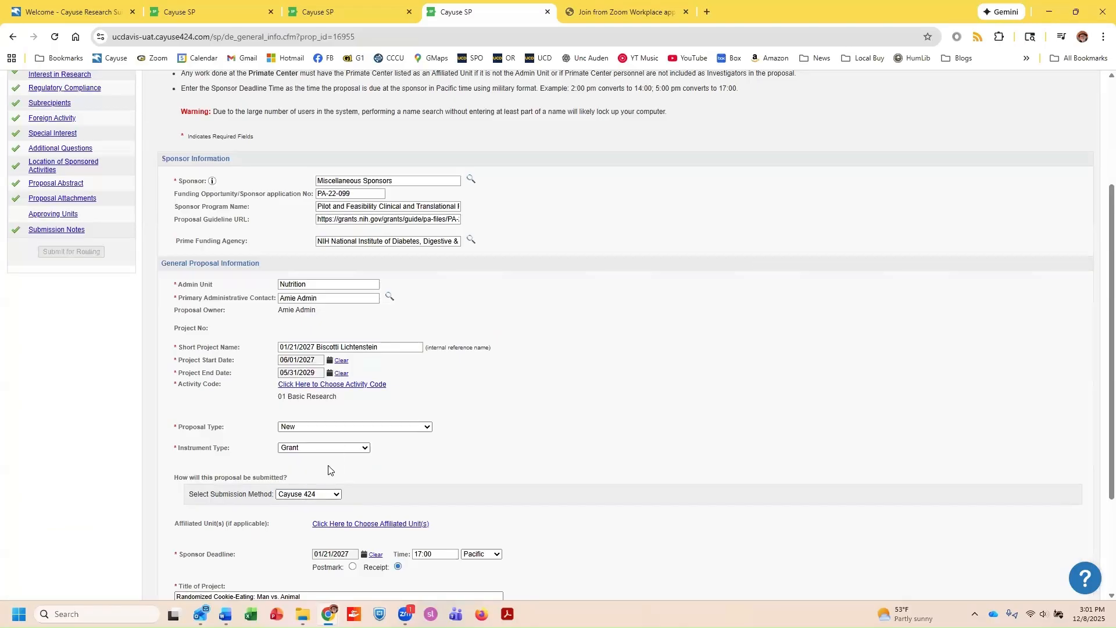
{"action": "scroll", "coordinate": [361, 454], "scroll_direction": "down", "scroll_amount": 1}
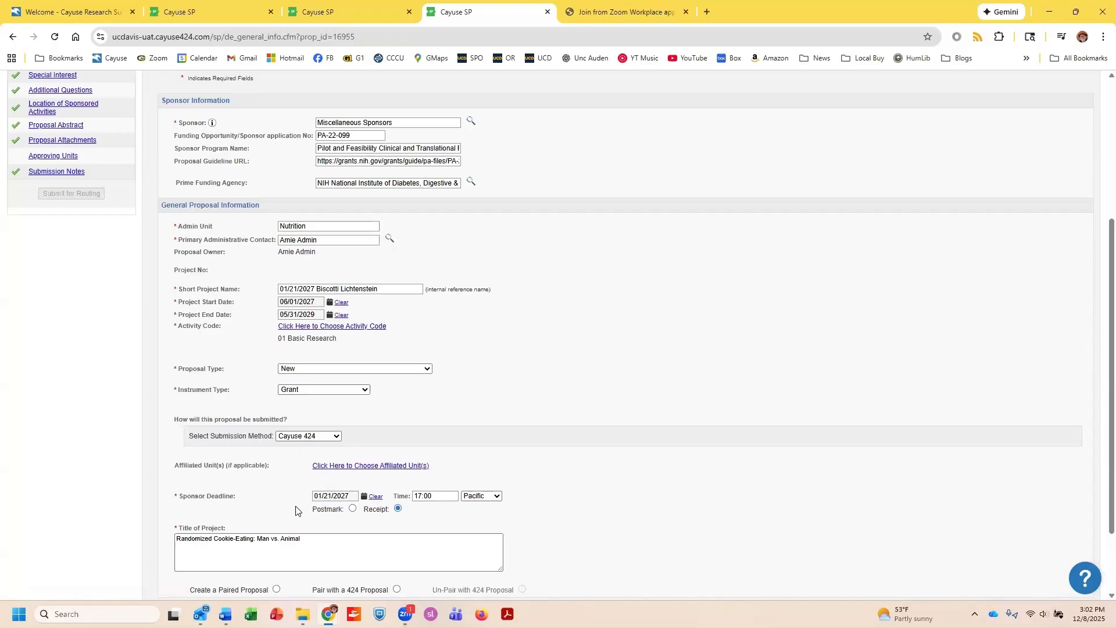
{"action": "left_click", "coordinate": [196, 541]}
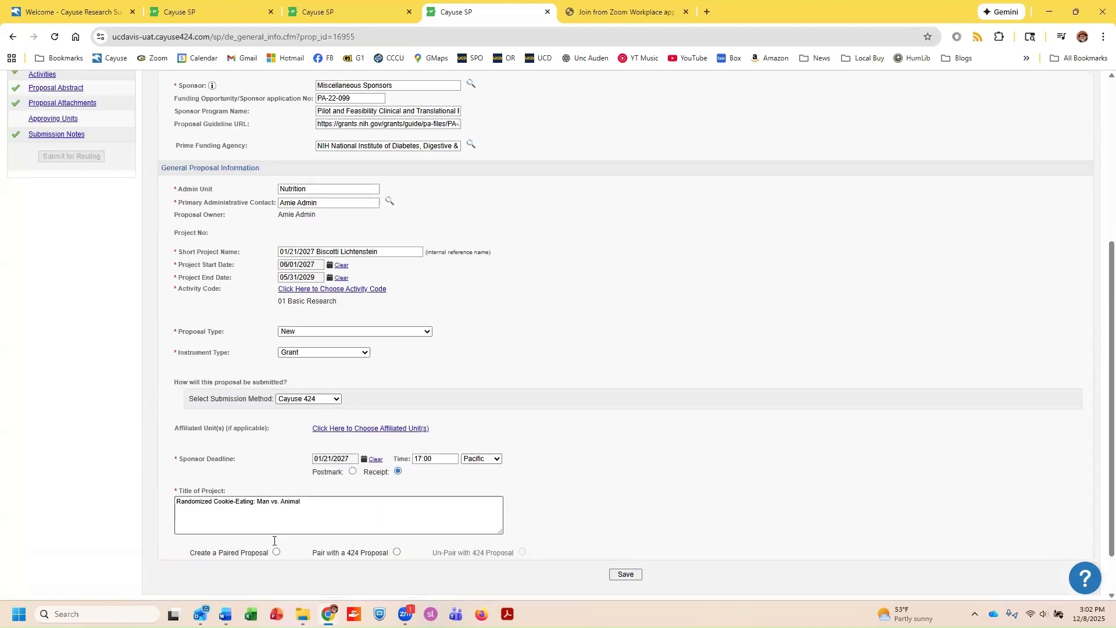
{"action": "scroll", "coordinate": [268, 534], "scroll_direction": "down", "scroll_amount": 2}
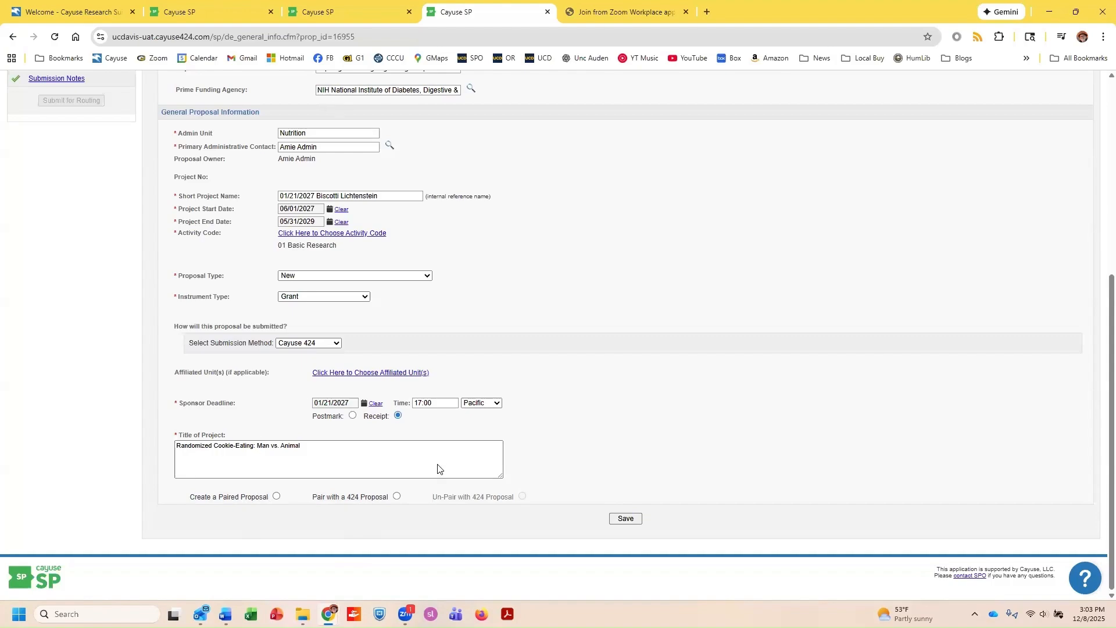
{"action": "scroll", "coordinate": [285, 372], "scroll_direction": "up", "scroll_amount": 5}
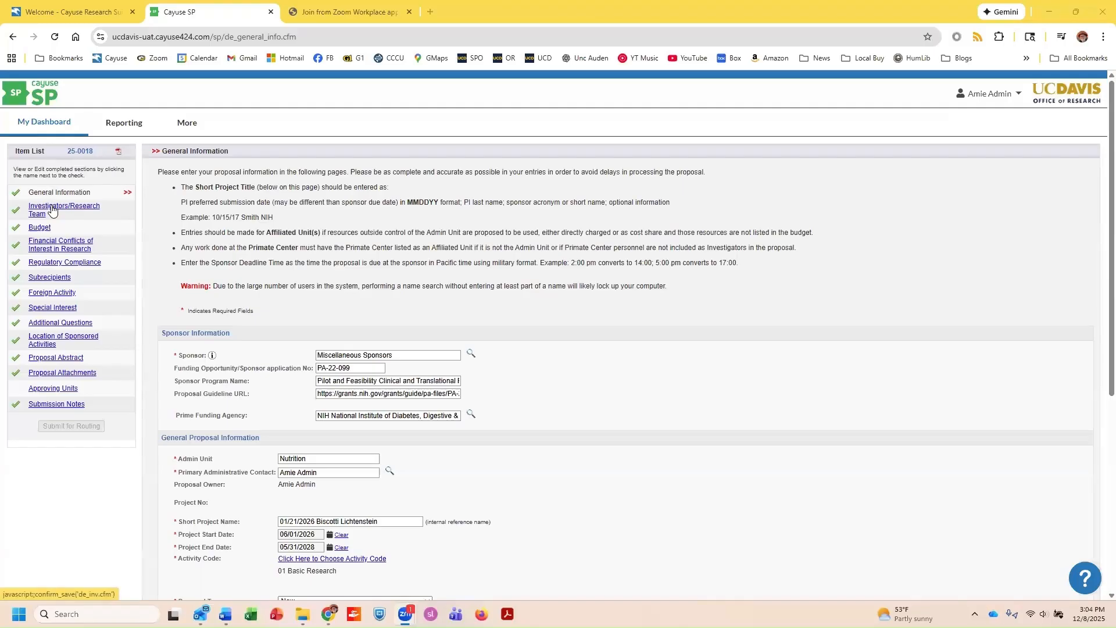
Open the Investigators/Research Team section and view the roles available for adding personnel.
{"action": "left_click", "coordinate": [62, 210]}
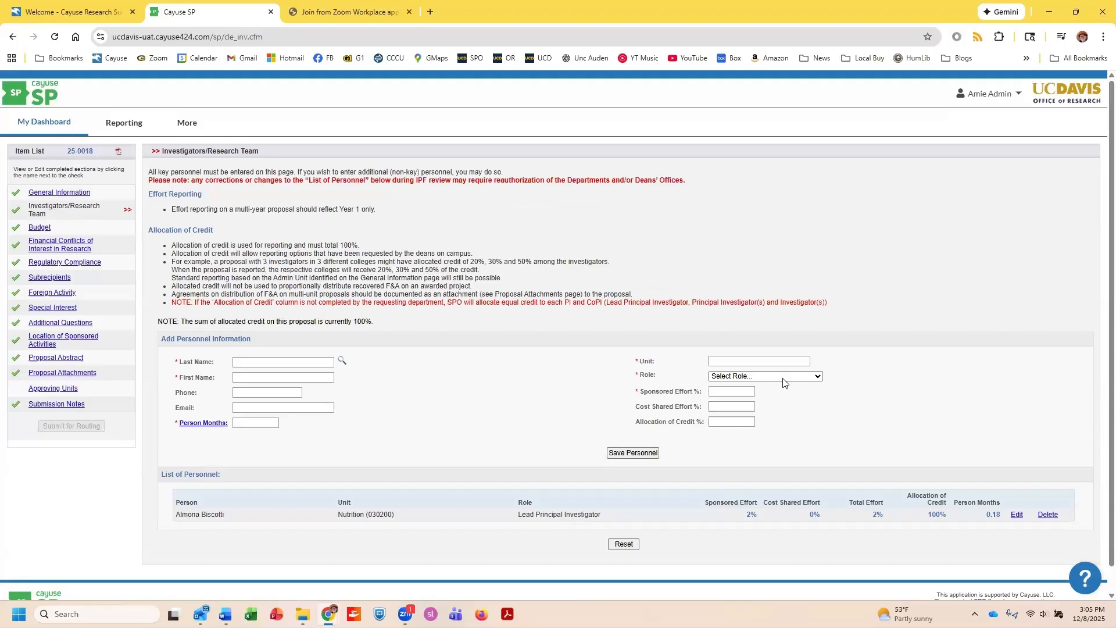
{"action": "left_click", "coordinate": [808, 378]}
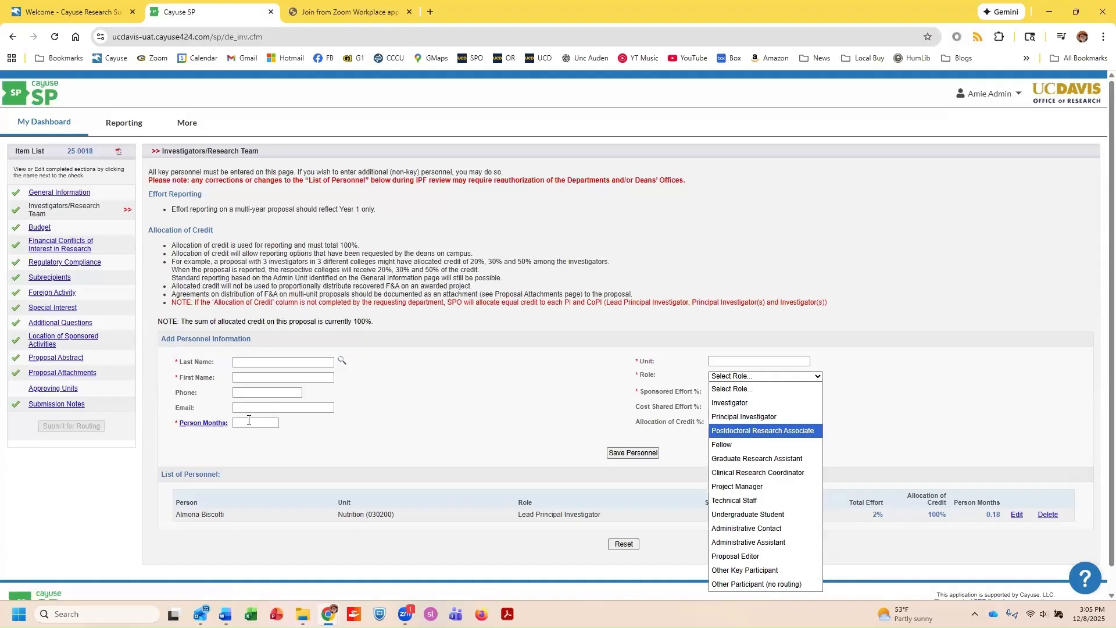
{"action": "left_click", "coordinate": [686, 440]}
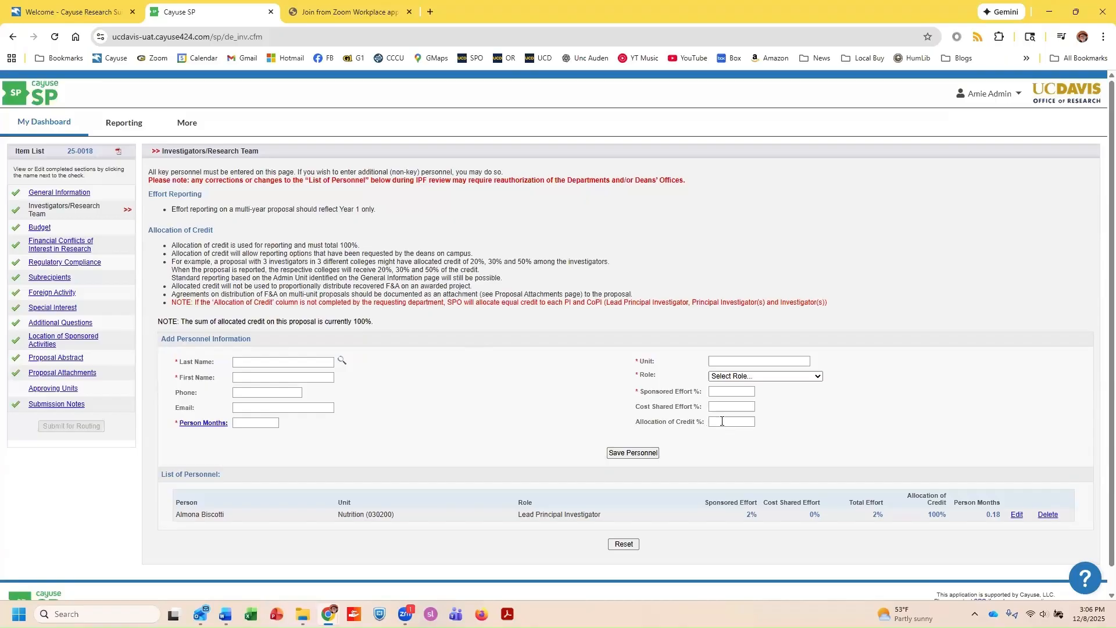
Open the Budget section and review the budget form types, F&A rates and budget categories.
{"action": "left_click", "coordinate": [38, 229]}
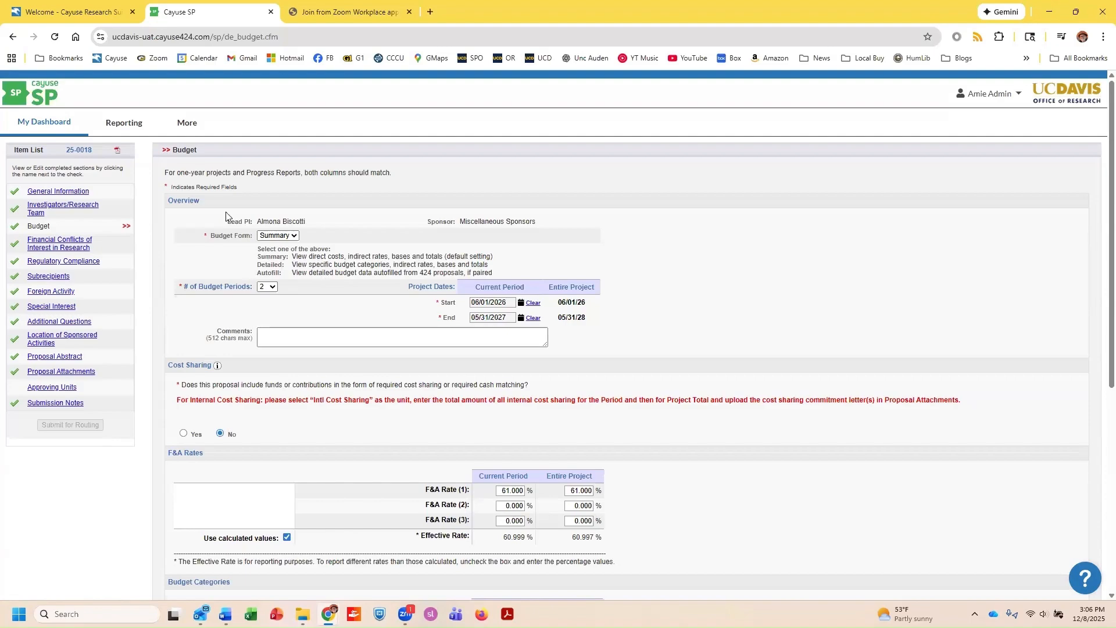
{"action": "left_click", "coordinate": [294, 237]}
{"action": "left_click", "coordinate": [259, 247]}
{"action": "scroll", "coordinate": [342, 407], "scroll_direction": "down", "scroll_amount": 5}
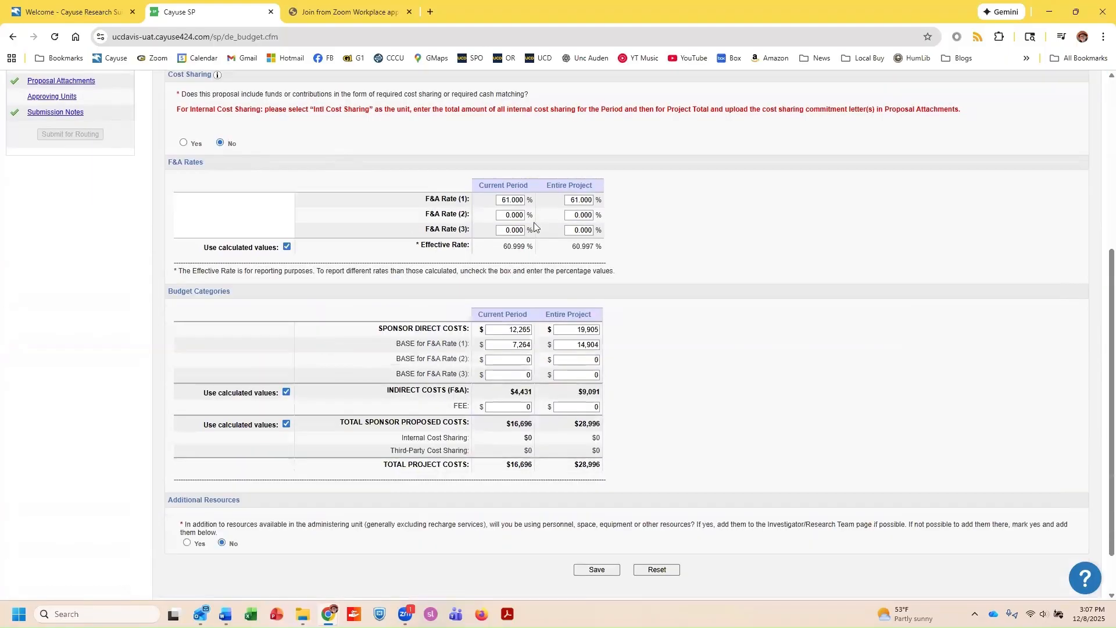
View the F&A rate chart for the current period's F&A Rate (1), and check the Additional Resources question.
{"action": "left_click", "coordinate": [514, 204]}
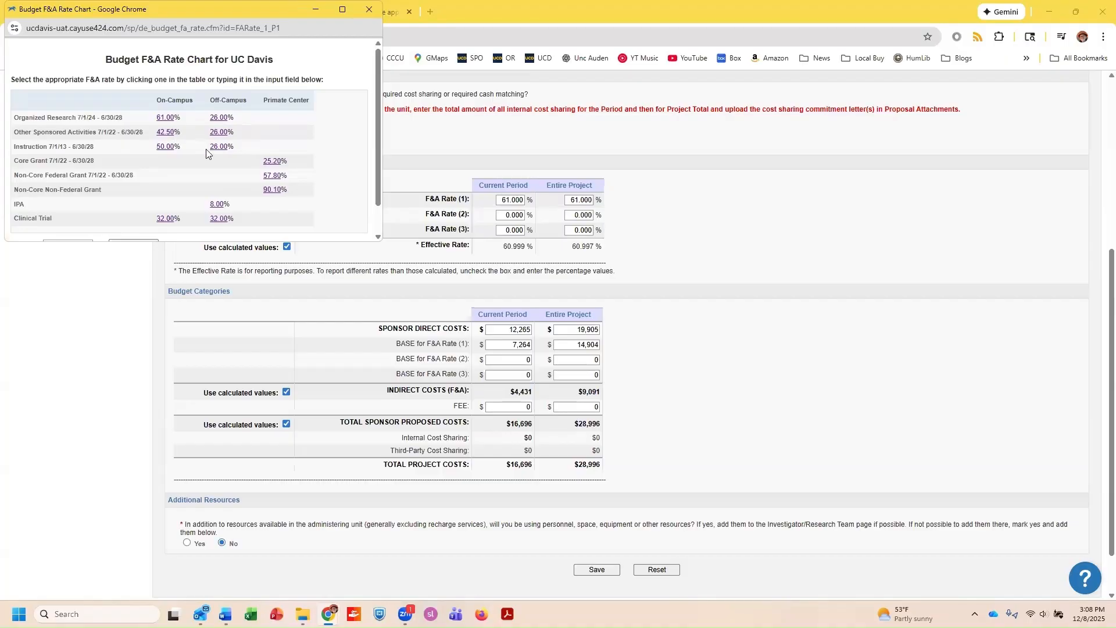
{"action": "scroll", "coordinate": [207, 153], "scroll_direction": "down", "scroll_amount": 1}
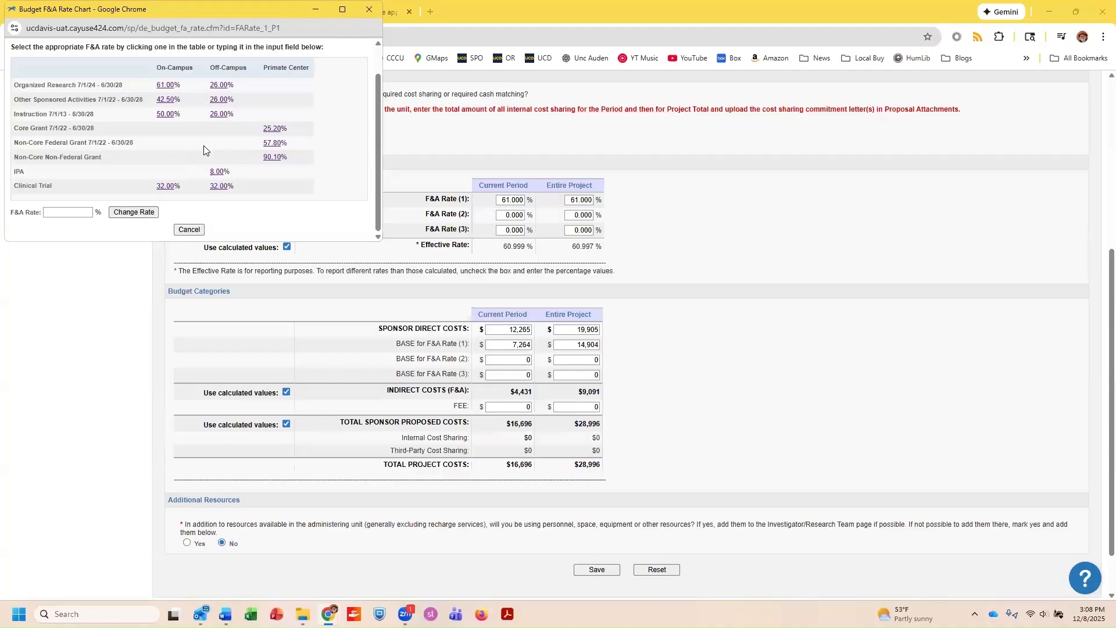
{"action": "left_click", "coordinate": [369, 9]}
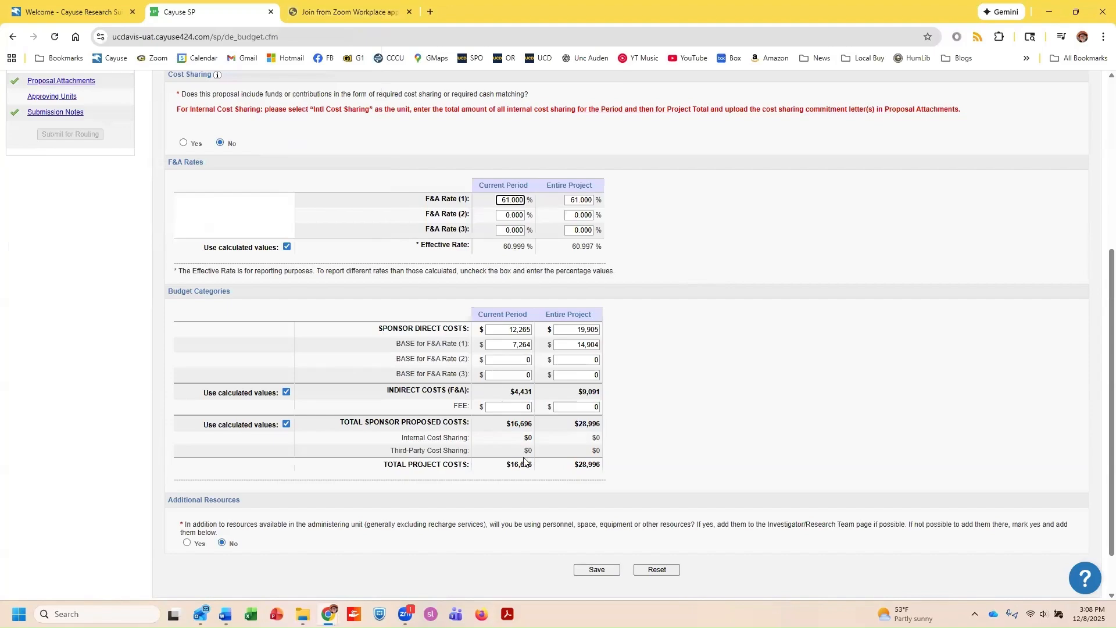
{"action": "scroll", "coordinate": [304, 497], "scroll_direction": "down", "scroll_amount": 1}
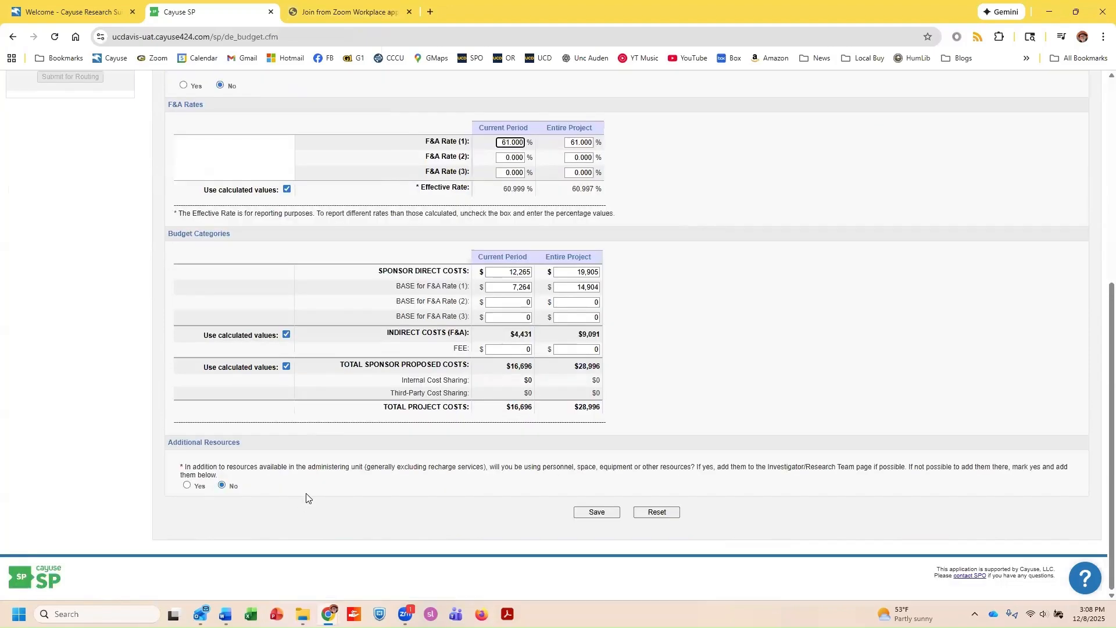
{"action": "scroll", "coordinate": [174, 279], "scroll_direction": "up", "scroll_amount": 6}
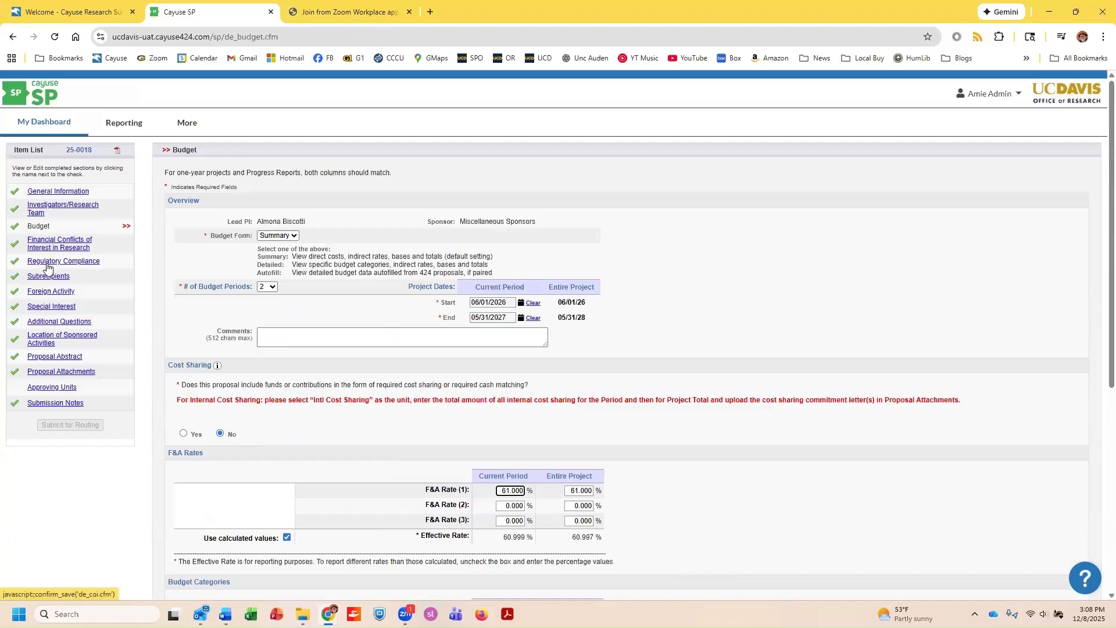
Review the Regulatory Compliance, Location of Sponsored Activities, Proposal Abstract, Proposal Attachments, Approving Units and Submission Notes sections in order.
{"action": "left_click", "coordinate": [49, 269]}
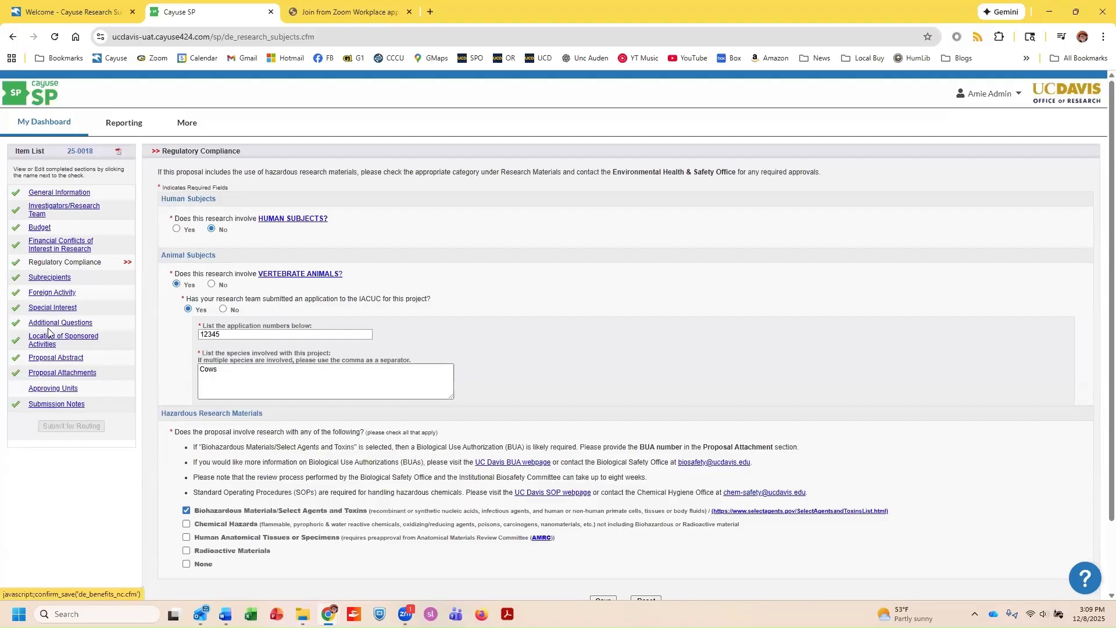
{"action": "left_click", "coordinate": [96, 343]}
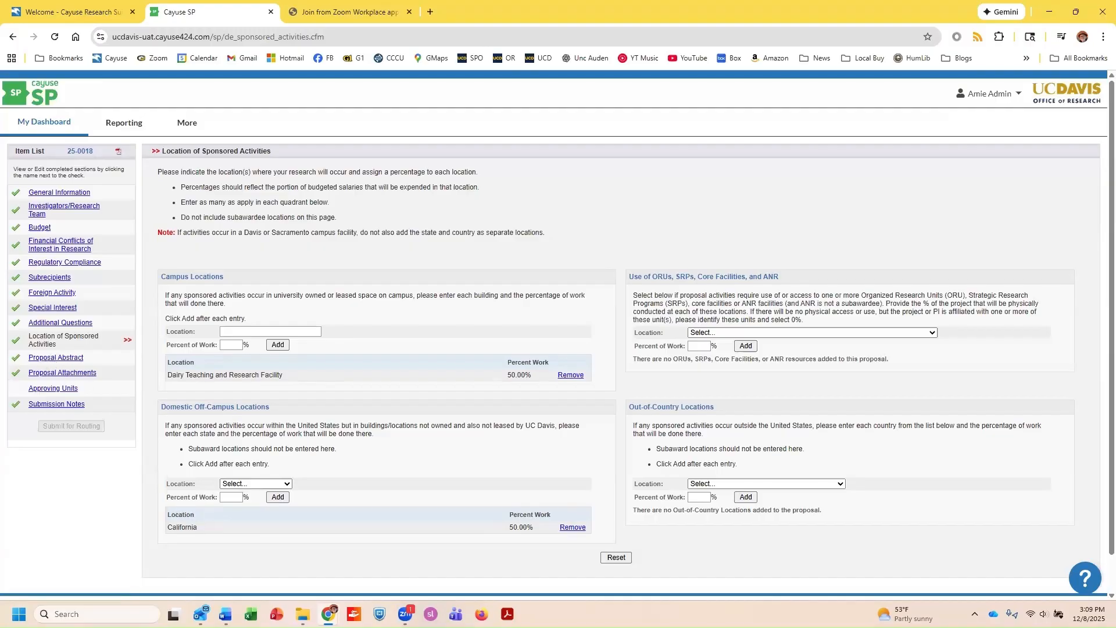
{"action": "left_click", "coordinate": [67, 362]}
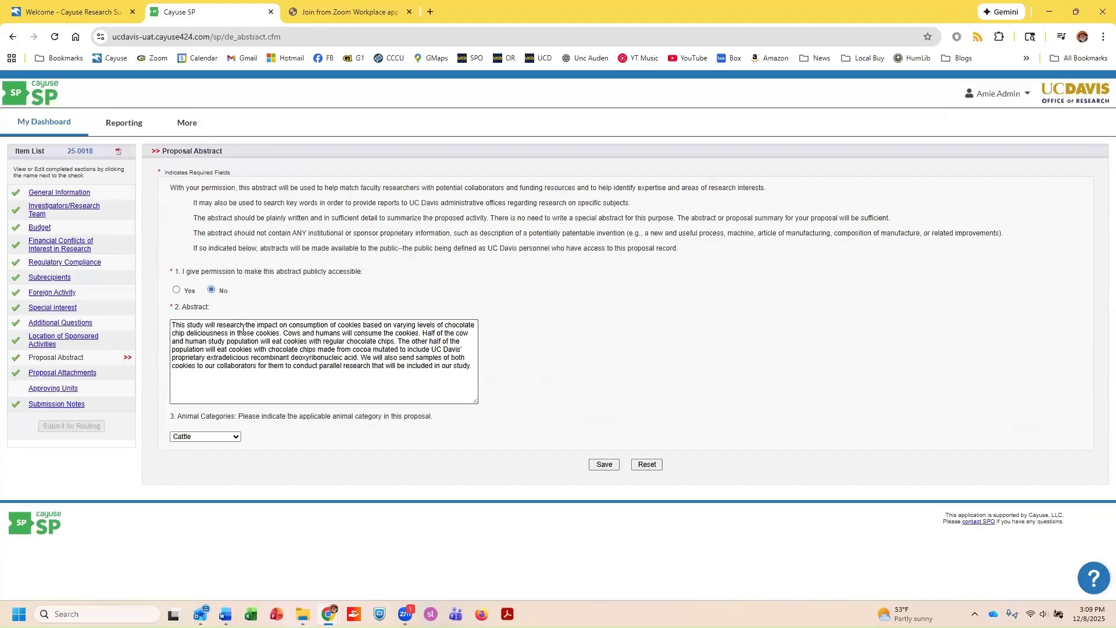
{"action": "left_click", "coordinate": [52, 377]}
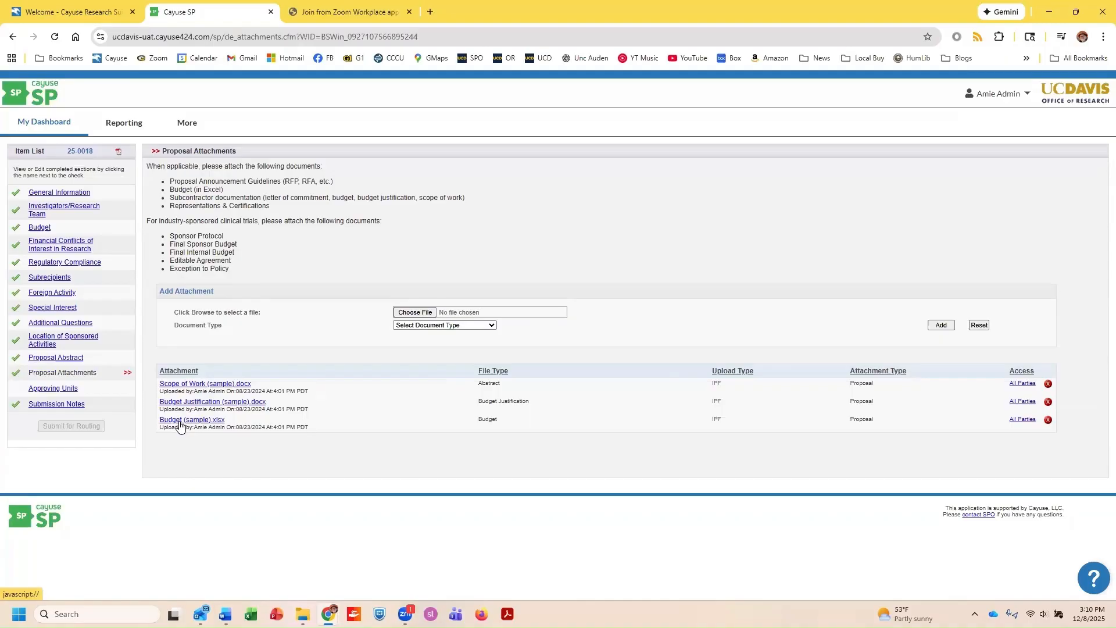
{"action": "left_click", "coordinate": [48, 388]}
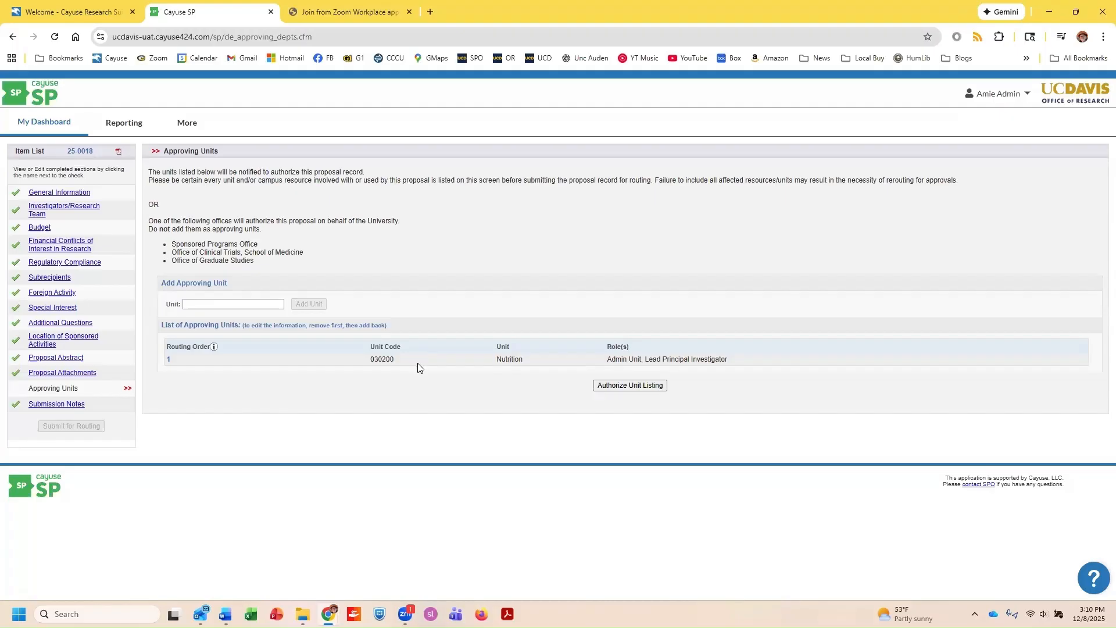
{"action": "left_click", "coordinate": [58, 404]}
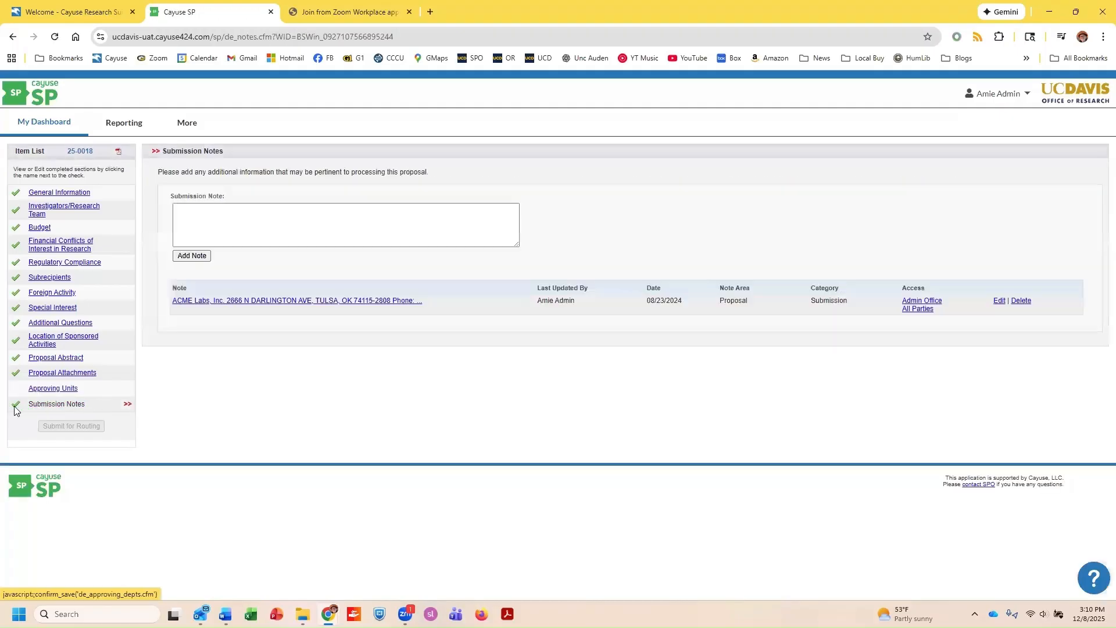
Authorize the listing of the Nutrition approving unit and return to the Submission Notes section.
{"action": "left_click", "coordinate": [58, 388]}
{"action": "left_click", "coordinate": [629, 385]}
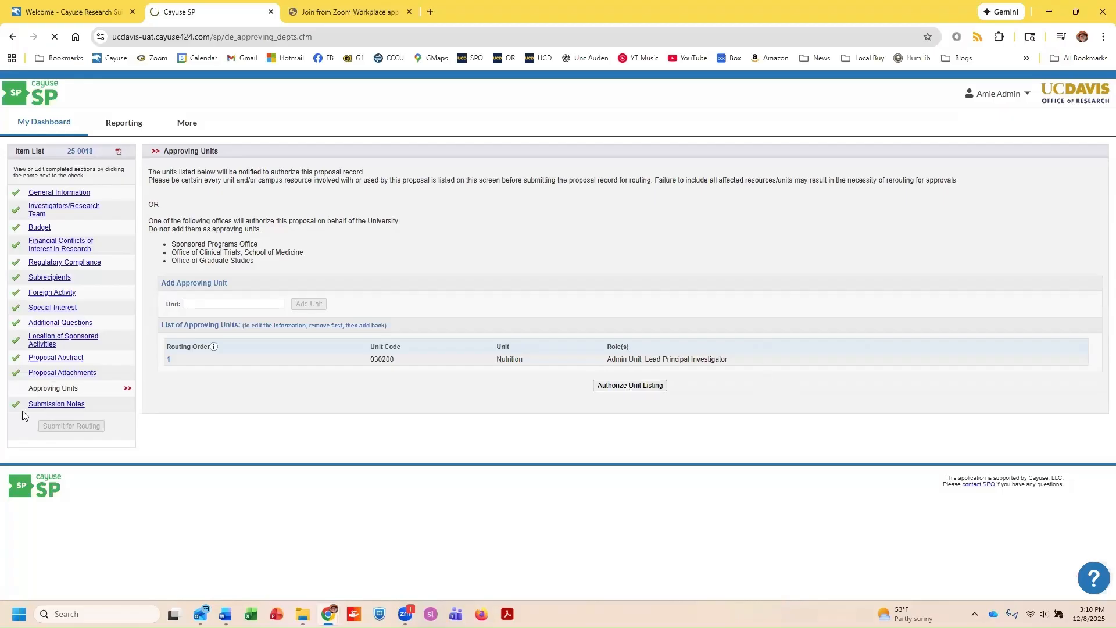
{"action": "left_click", "coordinate": [51, 400]}
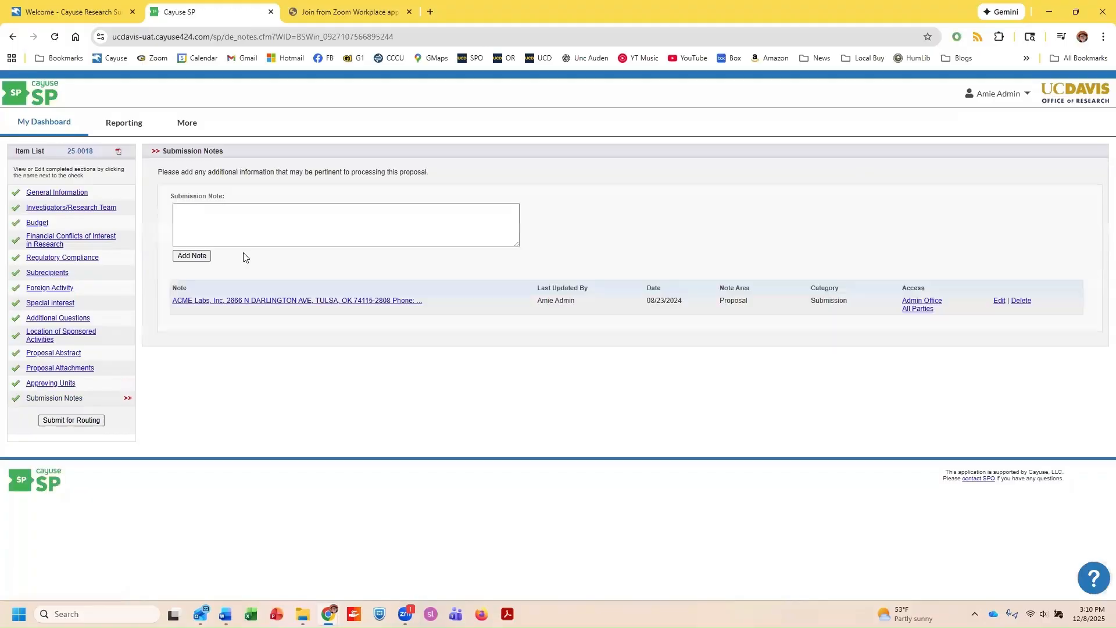